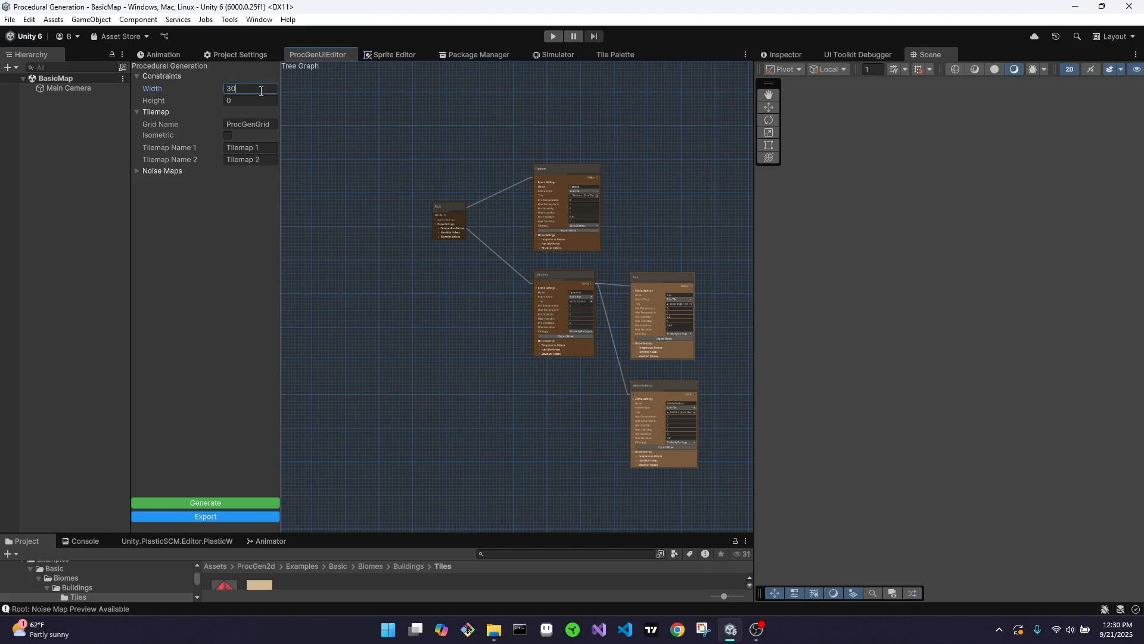
Set the map height to 60 and generate the procedural tilemap several times for different layouts
left_click(260, 100)
type("60")
key("Return")
left_click(242, 503)
left_click(241, 503)
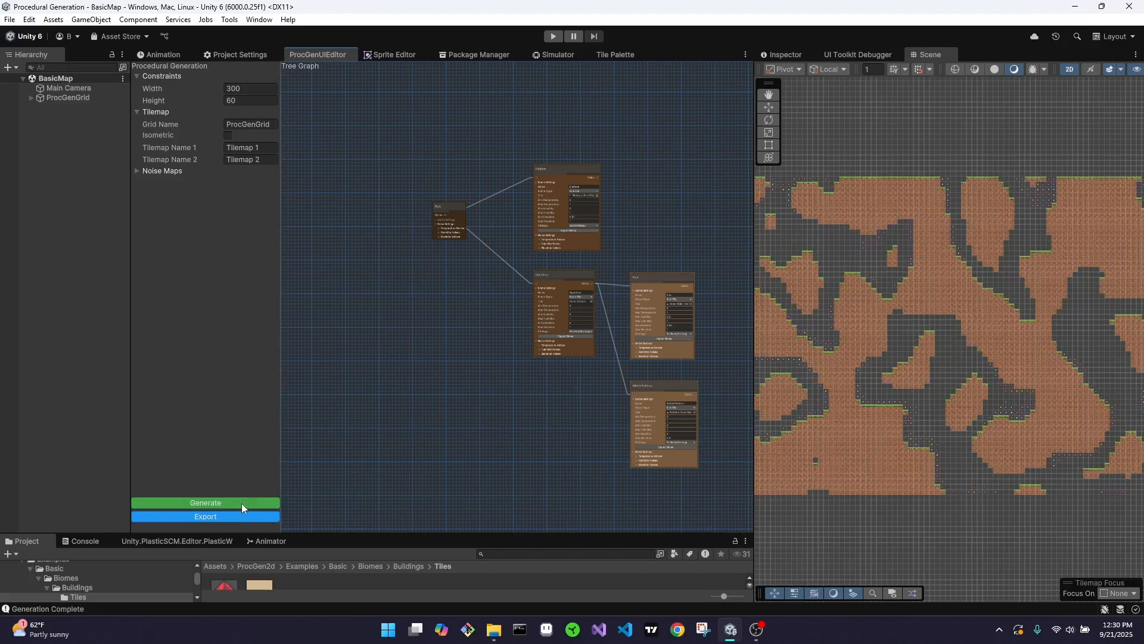
left_click(241, 503)
left_click(241, 503)
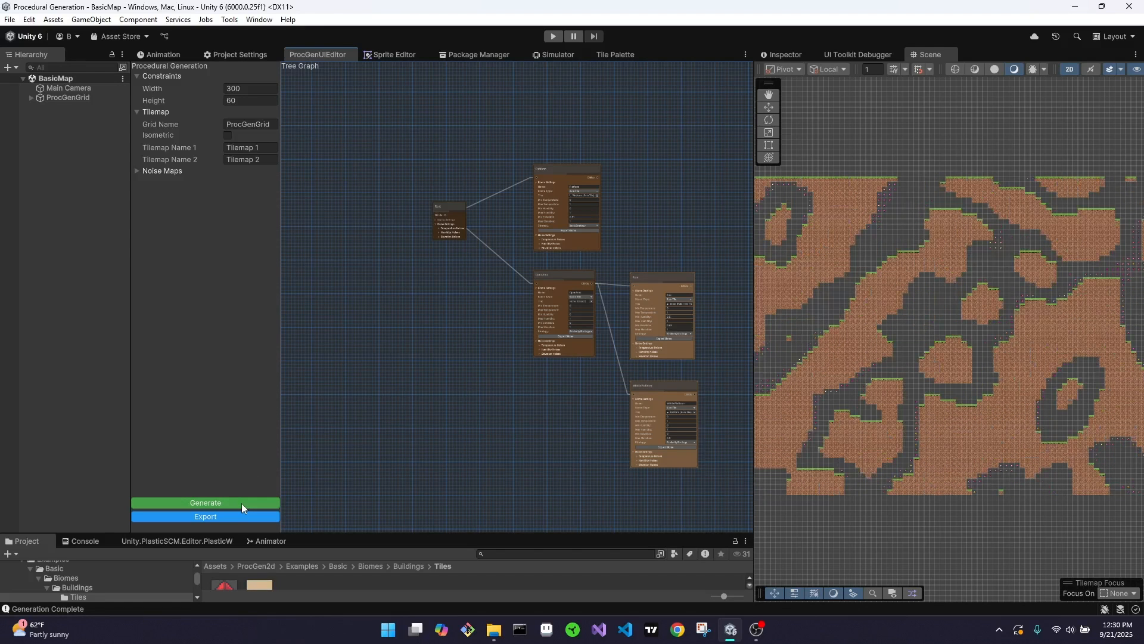
Expand ProcGenGrid, select Tilemap 1 and hide Tilemap 2 in the scene to inspect the first tilemap alone
scroll(921, 384, "down", 2)
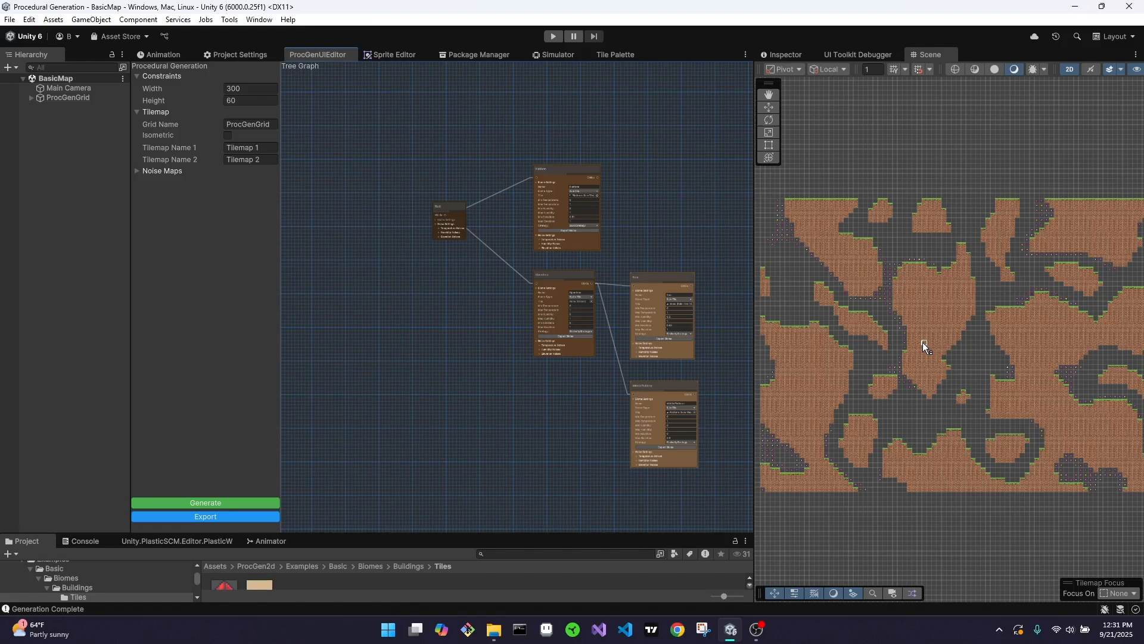
scroll(891, 280, "up", 5)
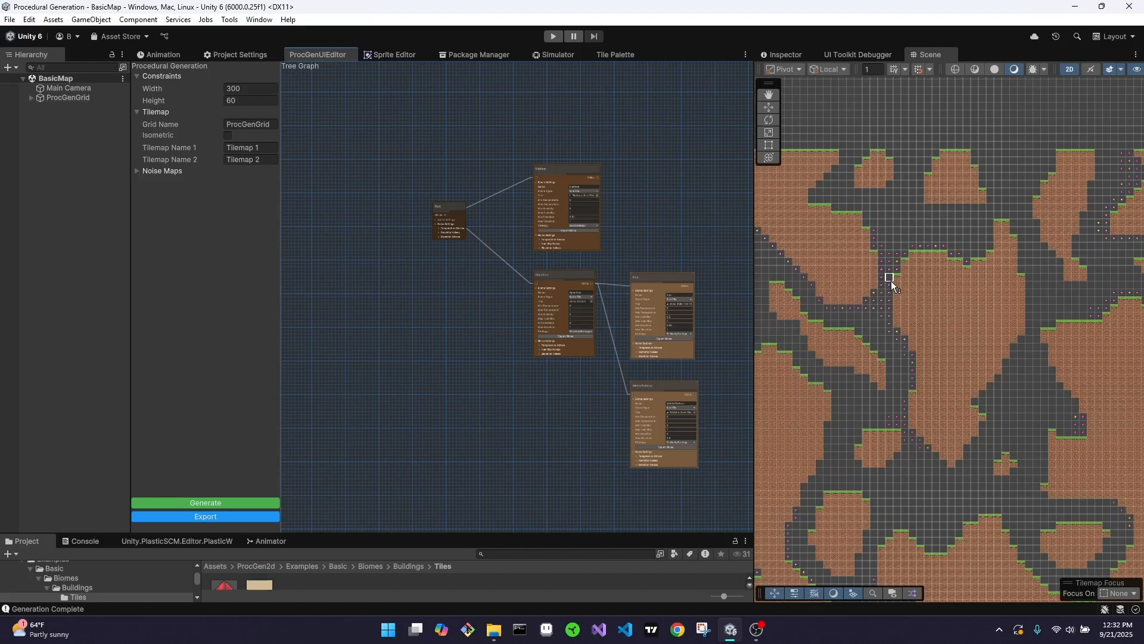
scroll(892, 280, "up", 2)
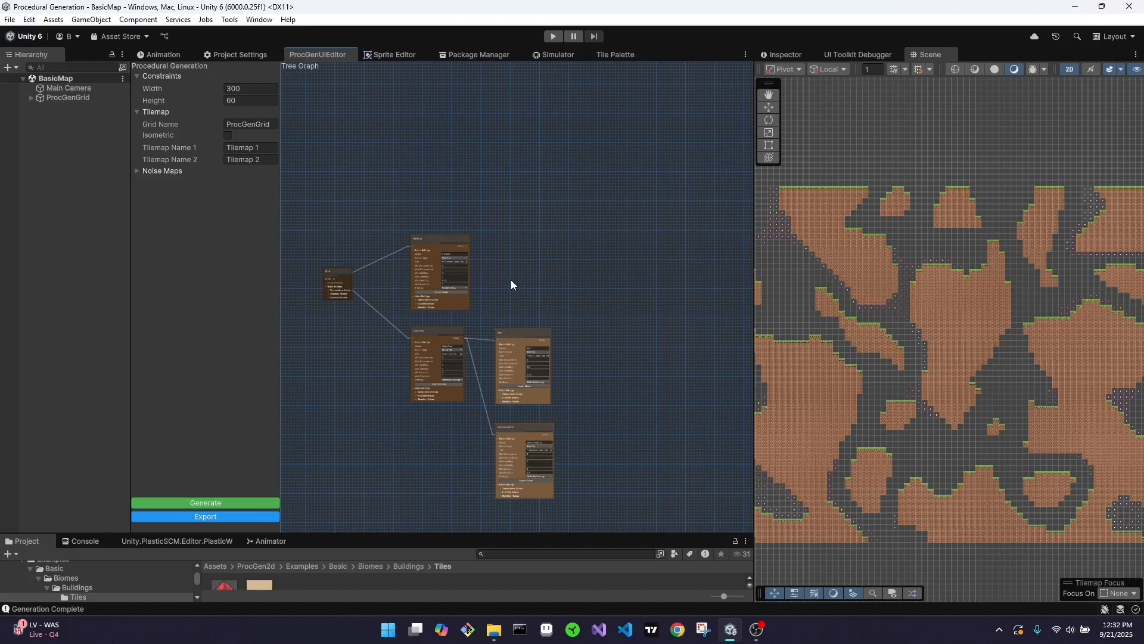
left_click(34, 98)
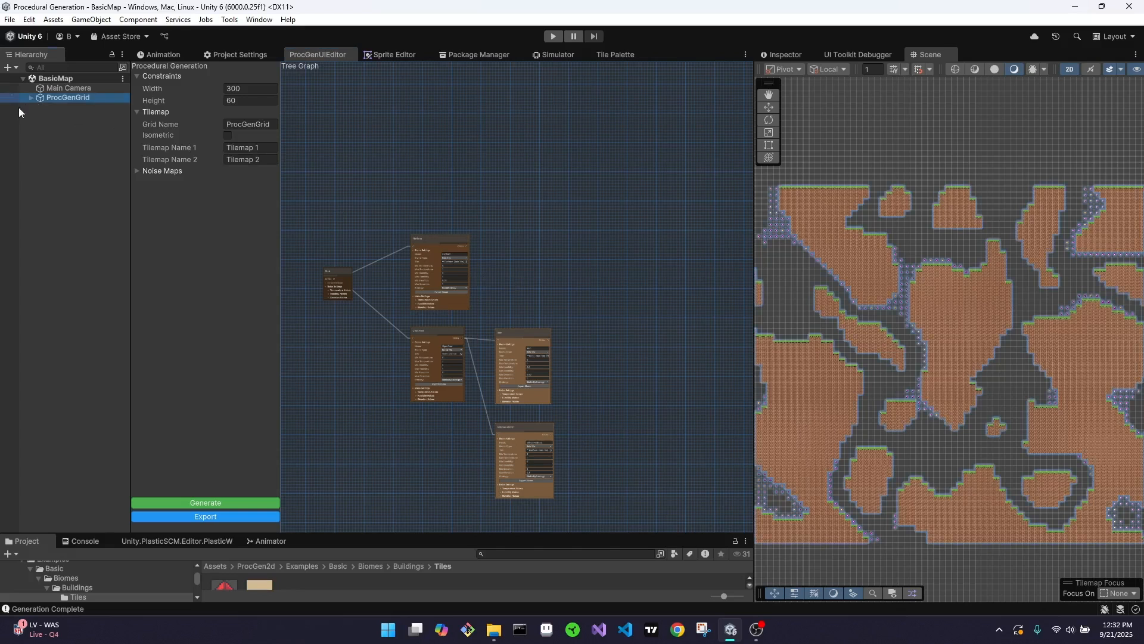
left_click(31, 97)
left_click(30, 107)
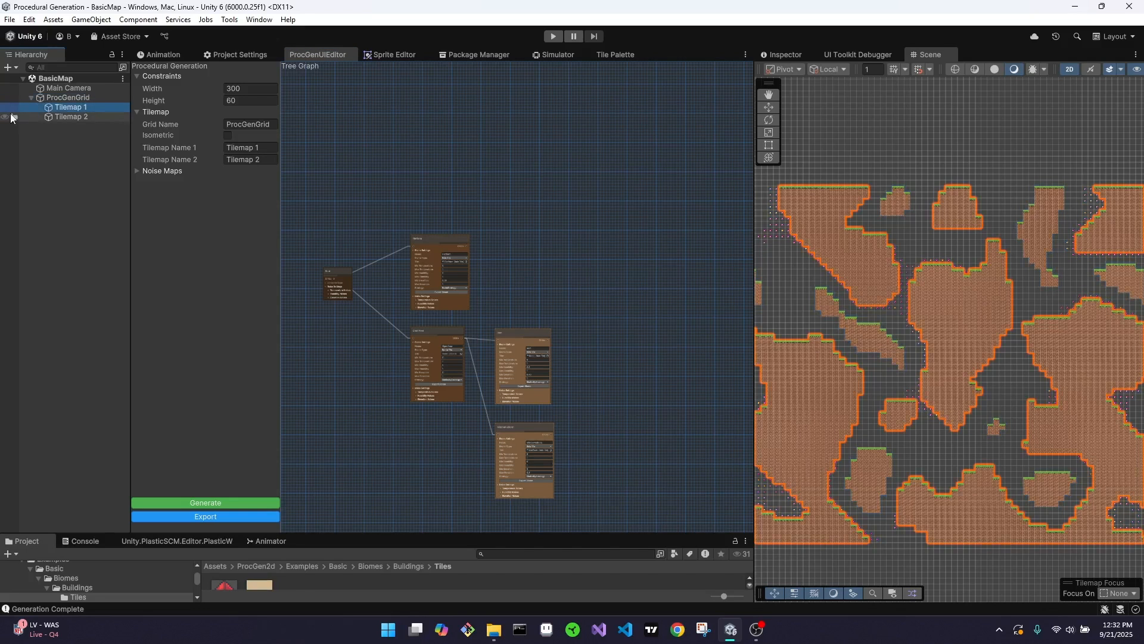
left_click(5, 117)
scroll(892, 334, "down", 1)
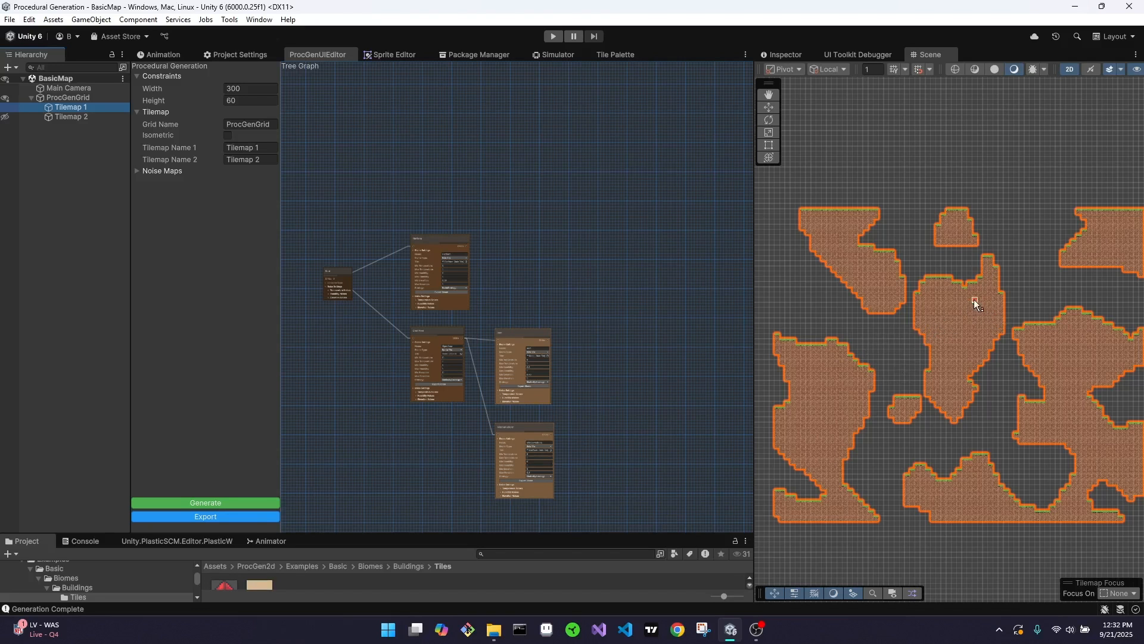
Examine the biome settings of the Platform and OpenArea nodes in the tree graph
scroll(457, 278, "up", 5)
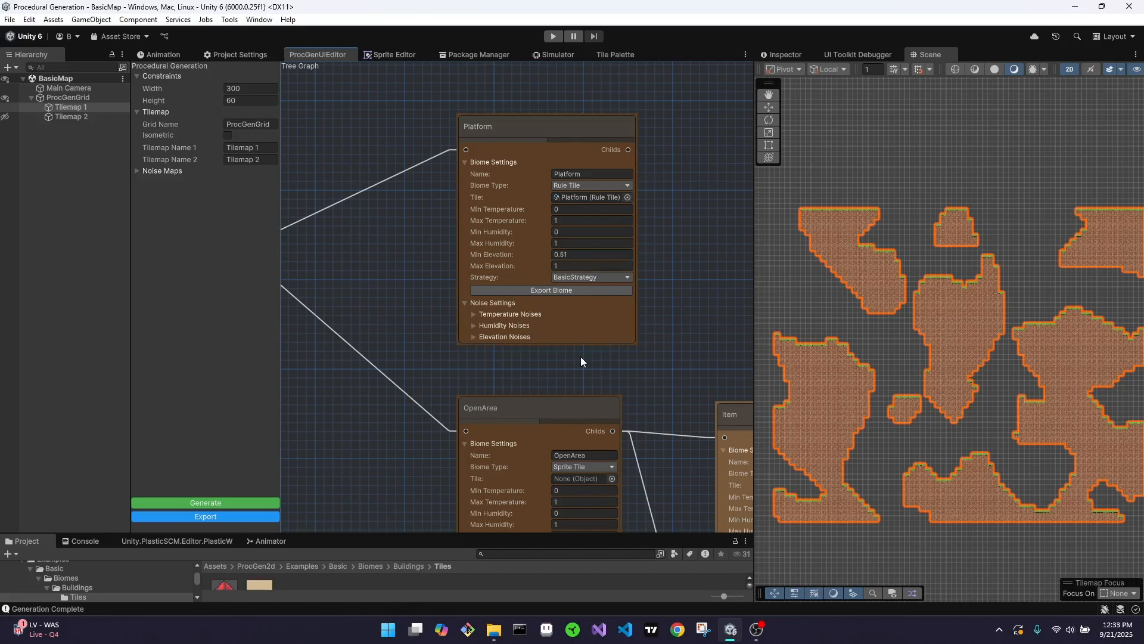
middle_click_drag(574, 379, 583, 356)
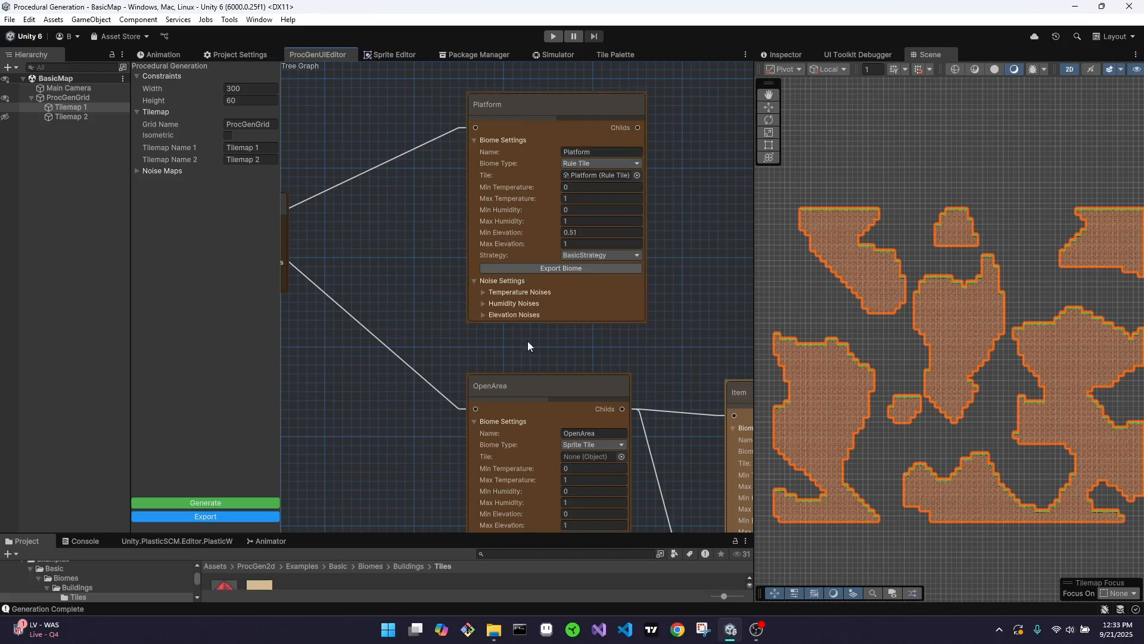
middle_click_drag(562, 361, 542, 180)
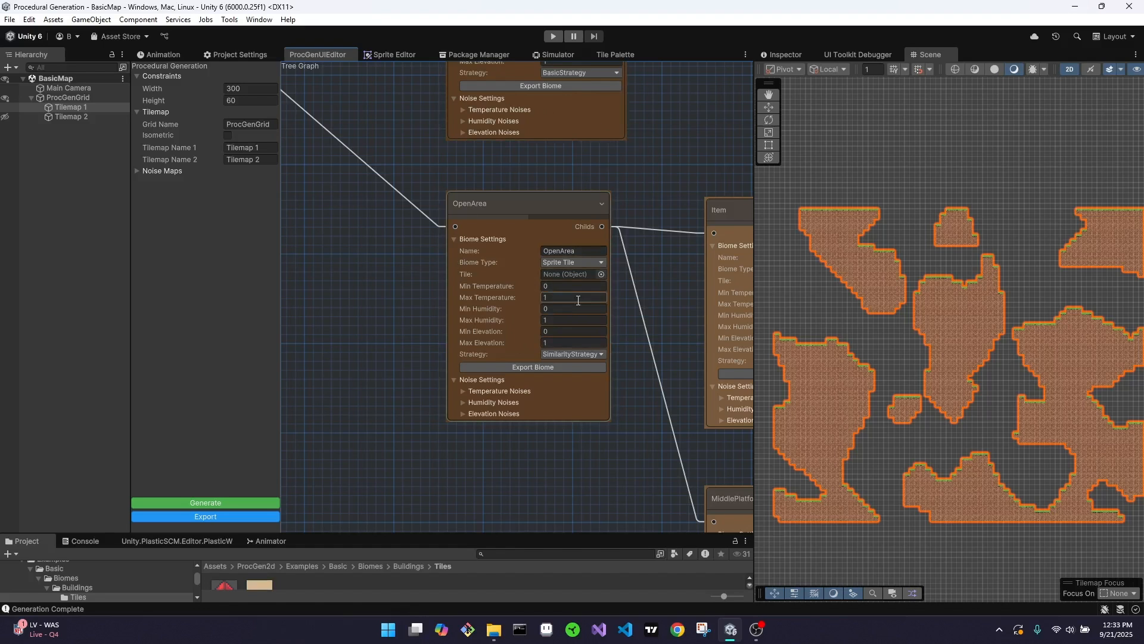
middle_click_drag(641, 149, 660, 228)
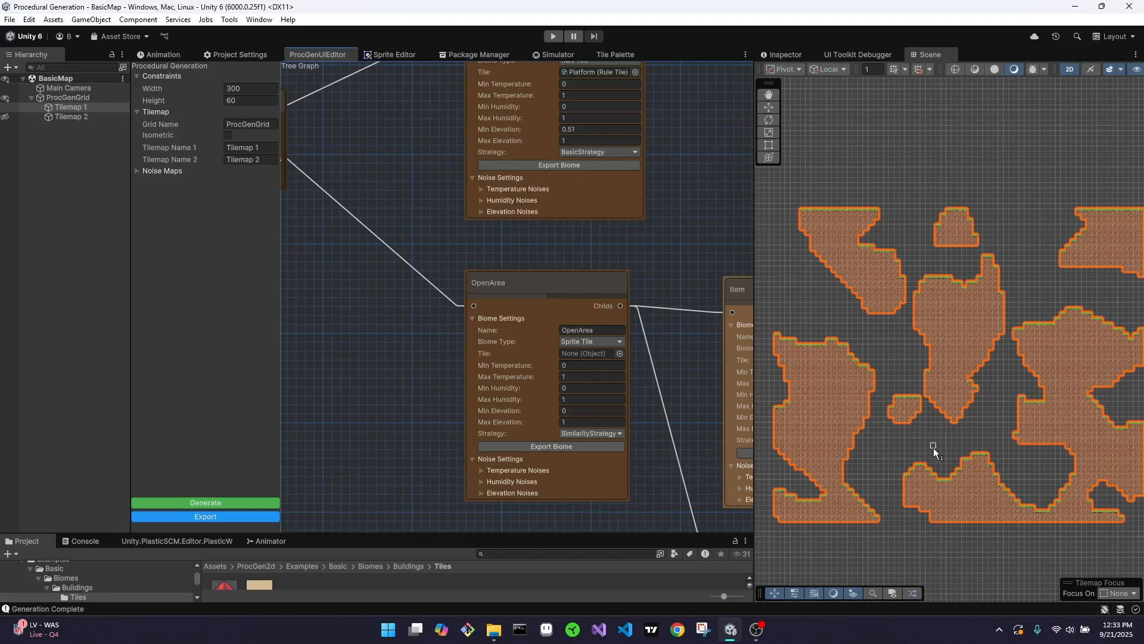
middle_click_drag(519, 411, 483, 437)
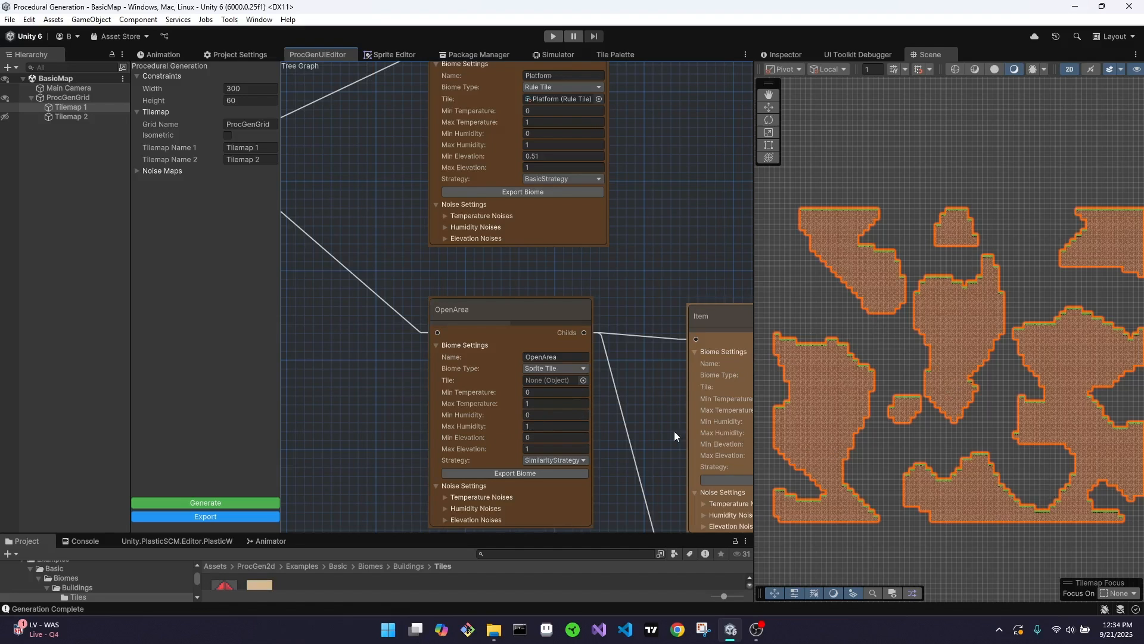
Examine the Item and MiddlePlatform child nodes of OpenArea and compare them with the tiles on Tilemap 2
scroll(663, 412, "down", 2)
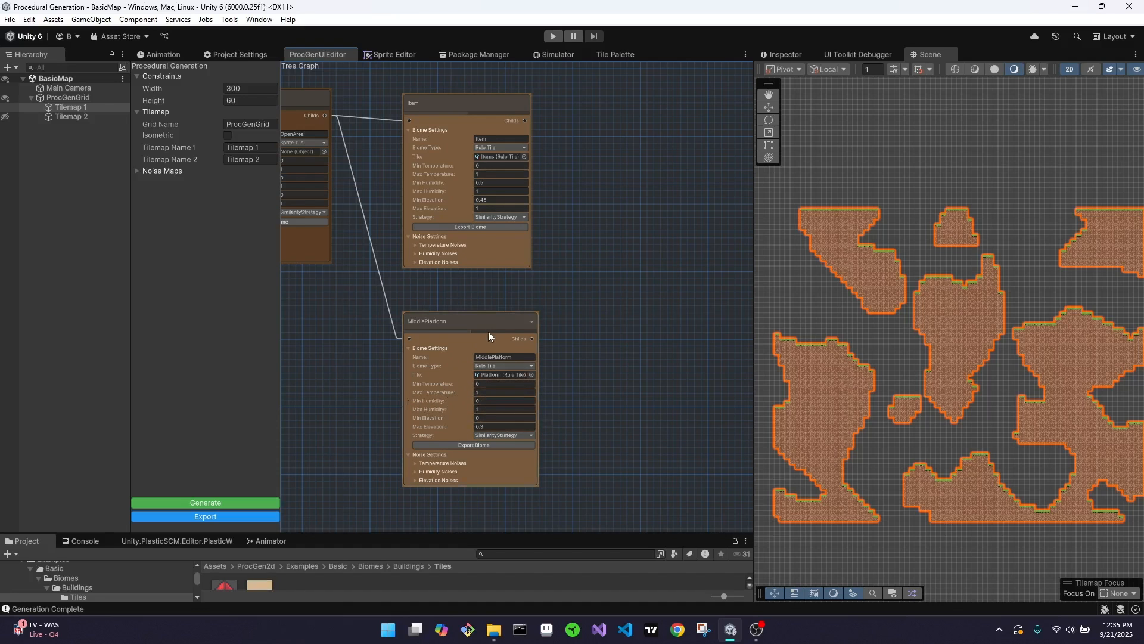
scroll(514, 292, "down", 3)
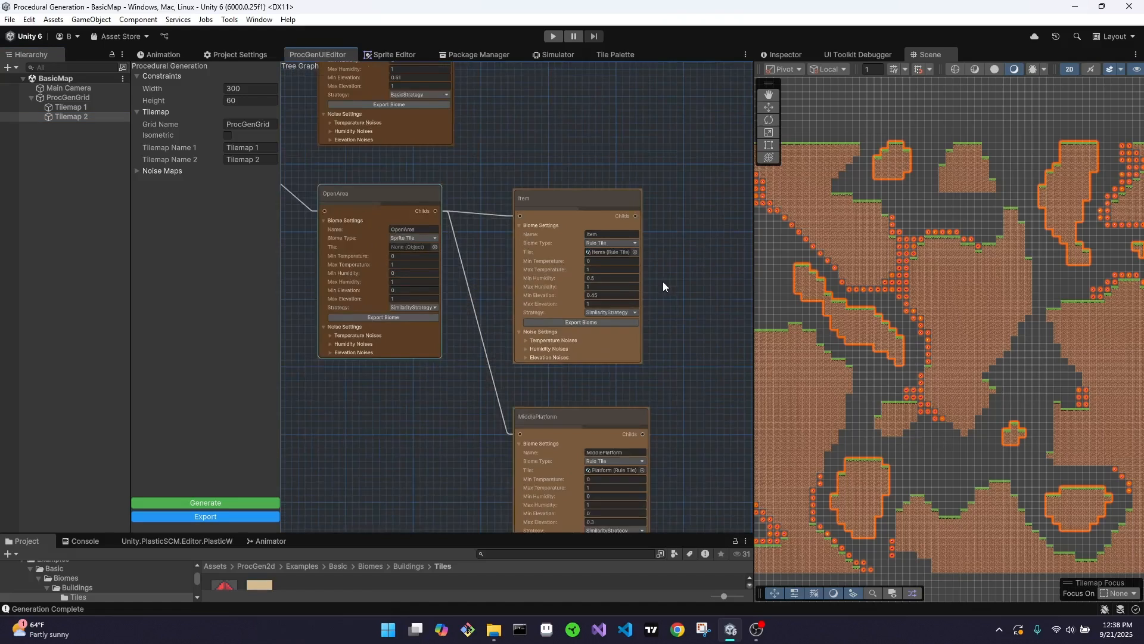
scroll(662, 282, "up", 3)
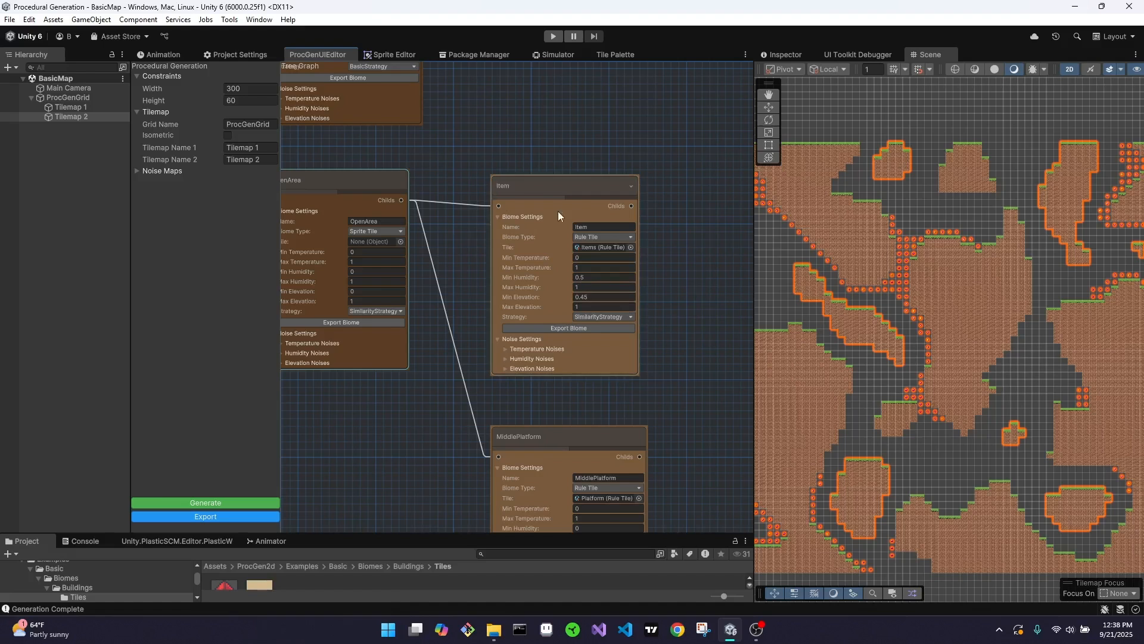
middle_click_drag(480, 158, 556, 261)
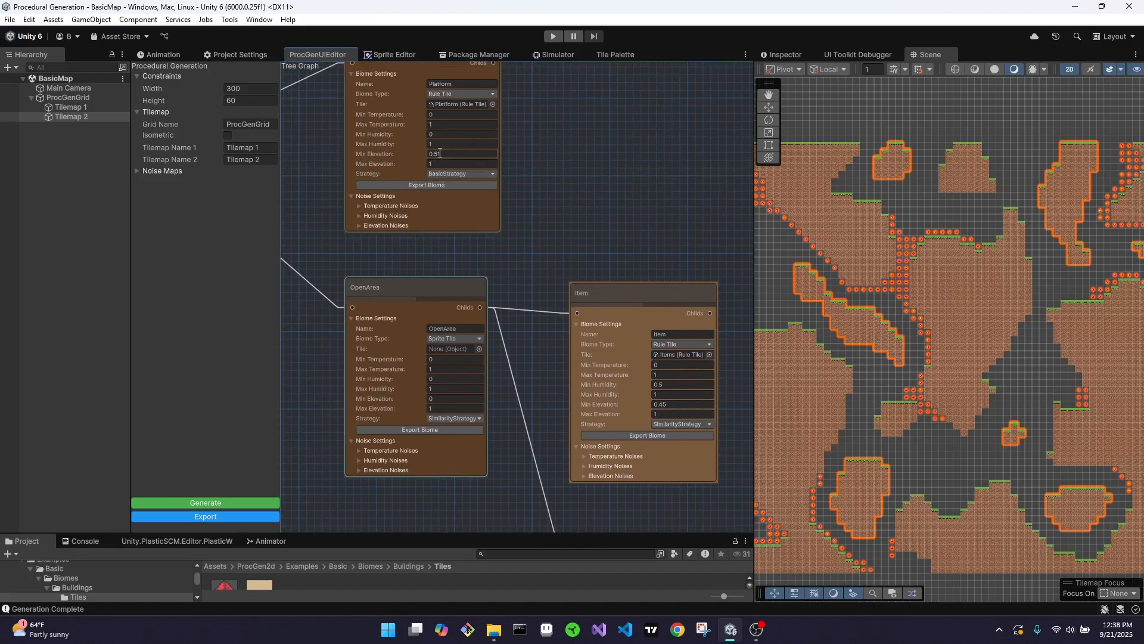
middle_click_drag(644, 151, 584, 275)
middle_click_drag(643, 342, 552, 115)
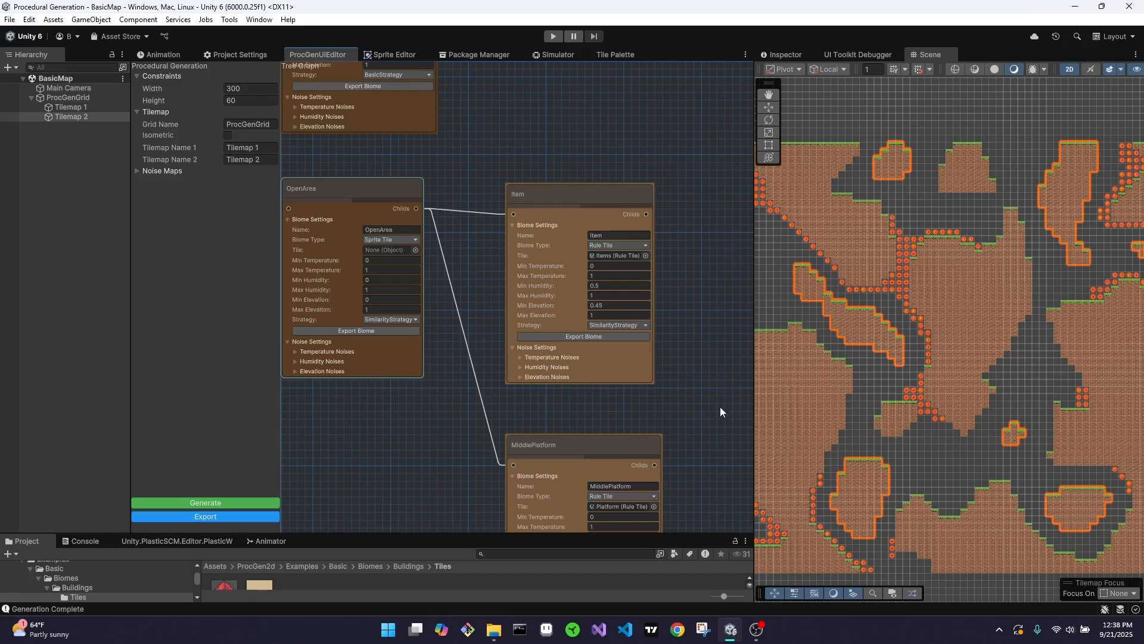
middle_click_drag(714, 414, 693, 388)
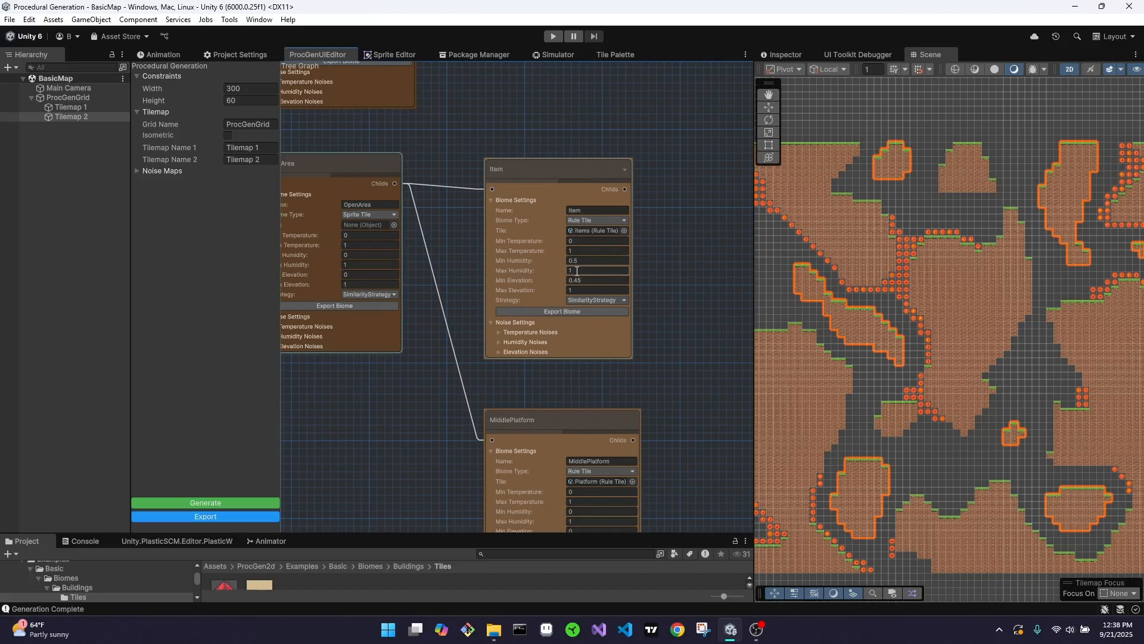
Set the Item biome's Min Humidity to 0, regenerate the map and inspect how the item tiles are distributed
middle_click_drag(986, 473, 943, 388)
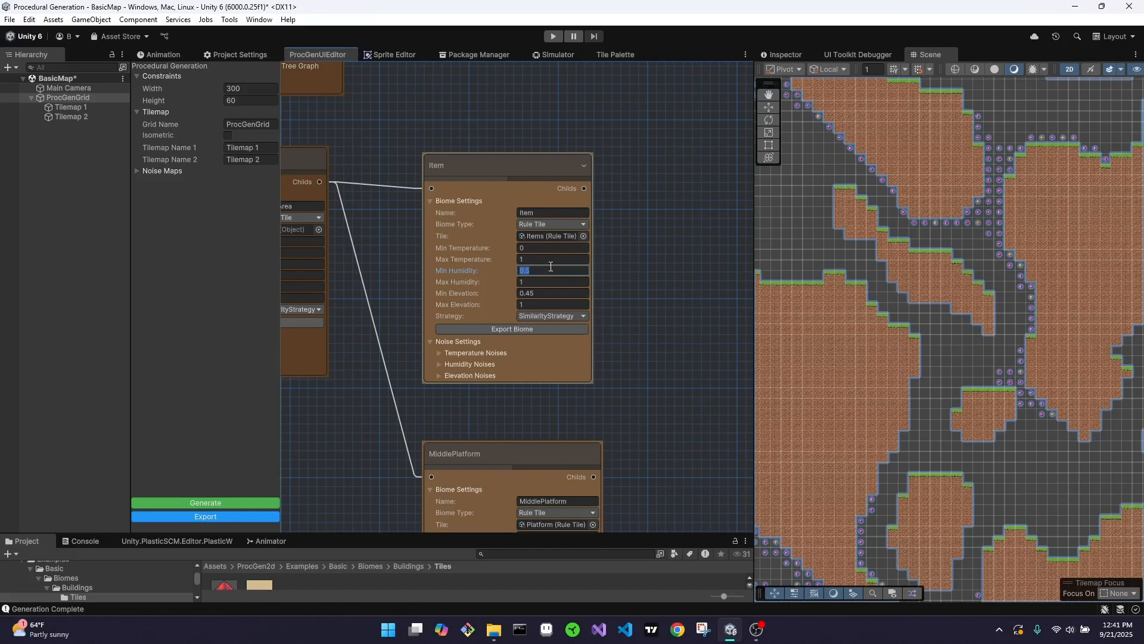
type("0")
key("Return")
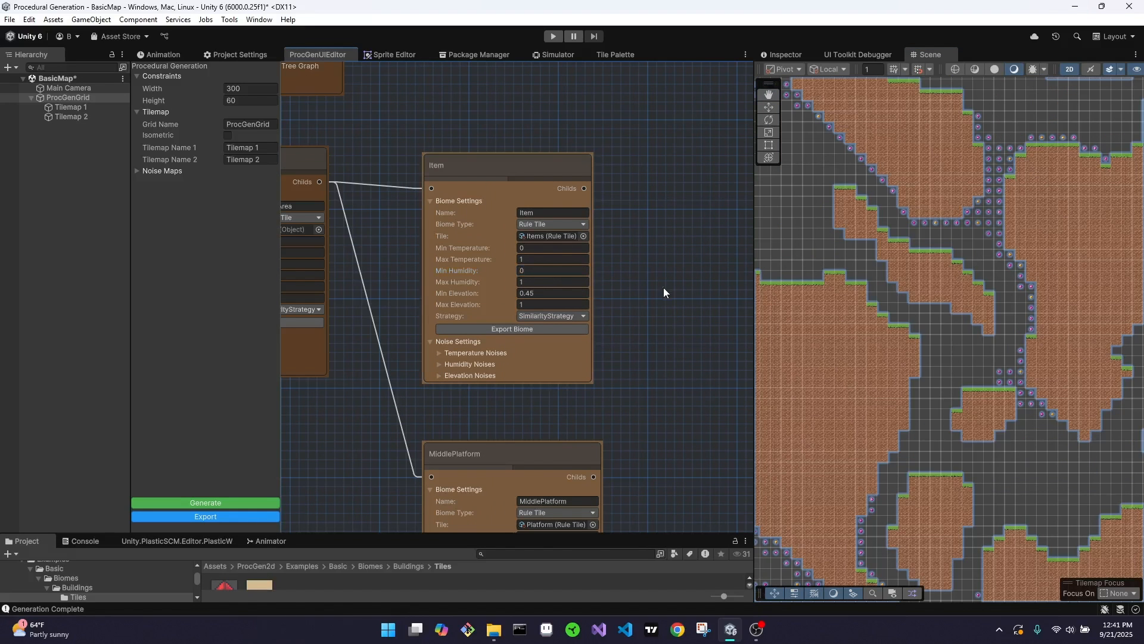
left_click(239, 503)
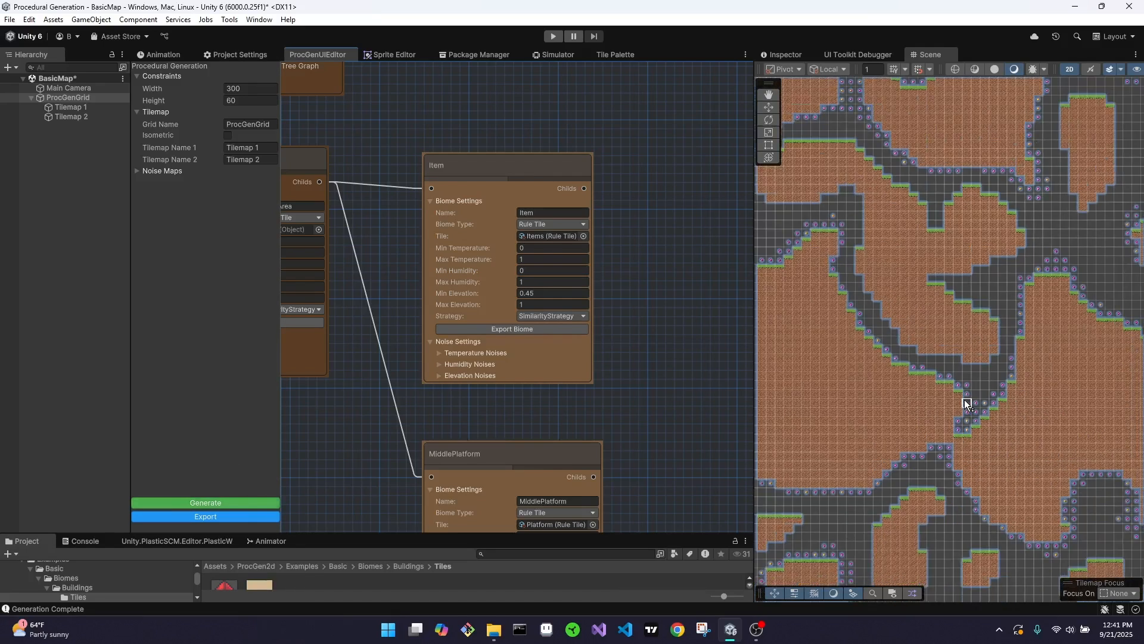
scroll(965, 400, "down", 6)
middle_click_drag(1064, 402, 852, 355)
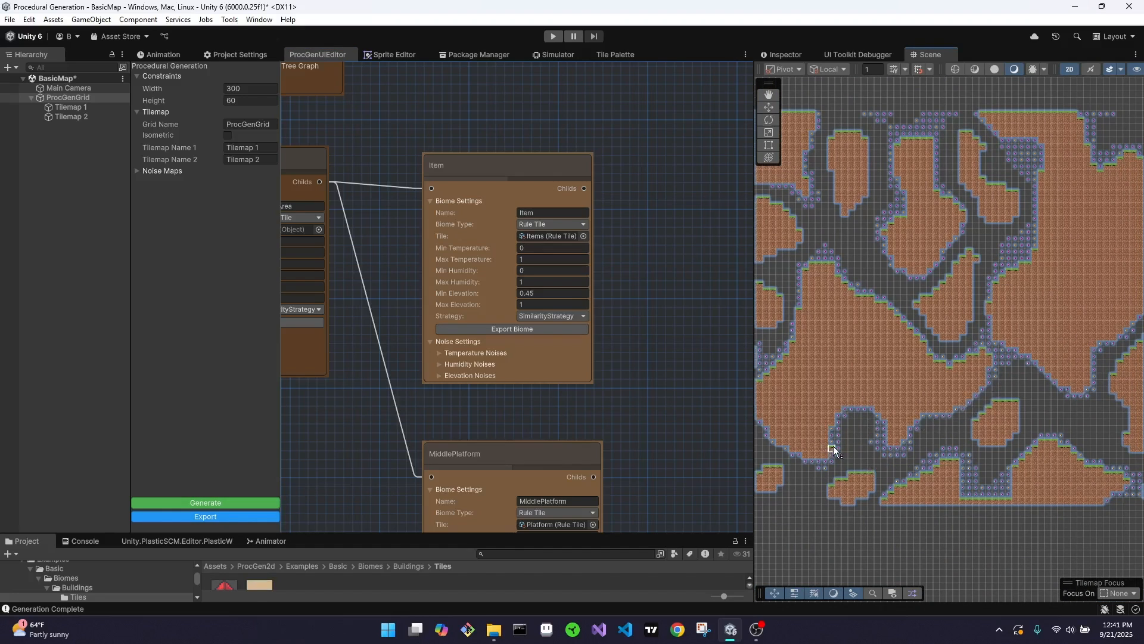
Set the Item biome's Min Humidity to 0.5 and regenerate the map
left_click(539, 268)
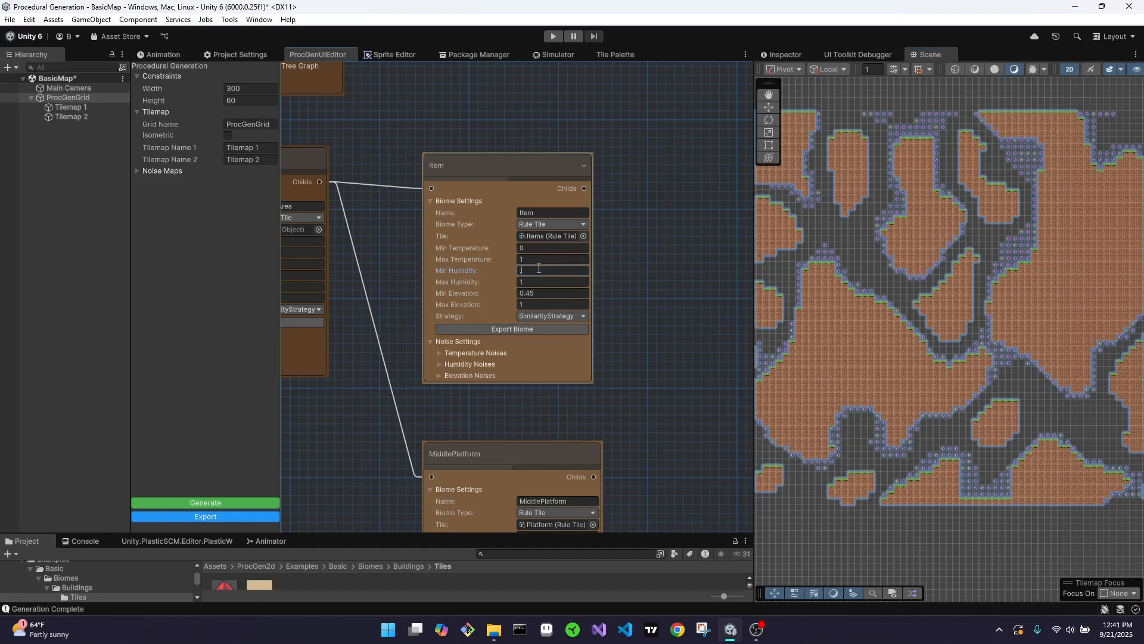
type(".5")
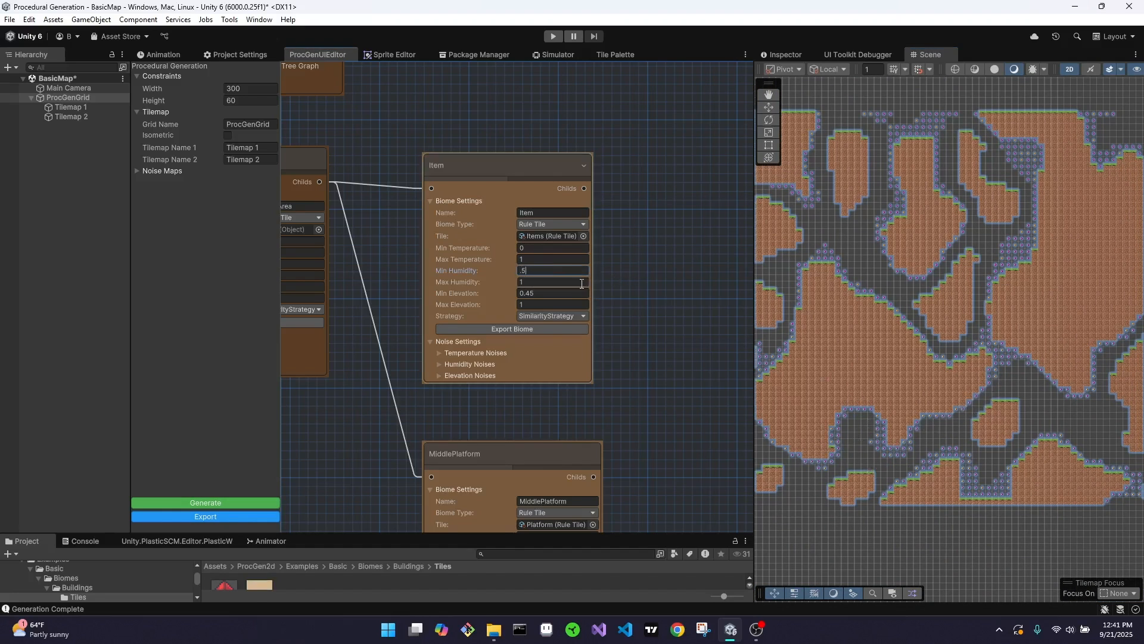
left_click(249, 503)
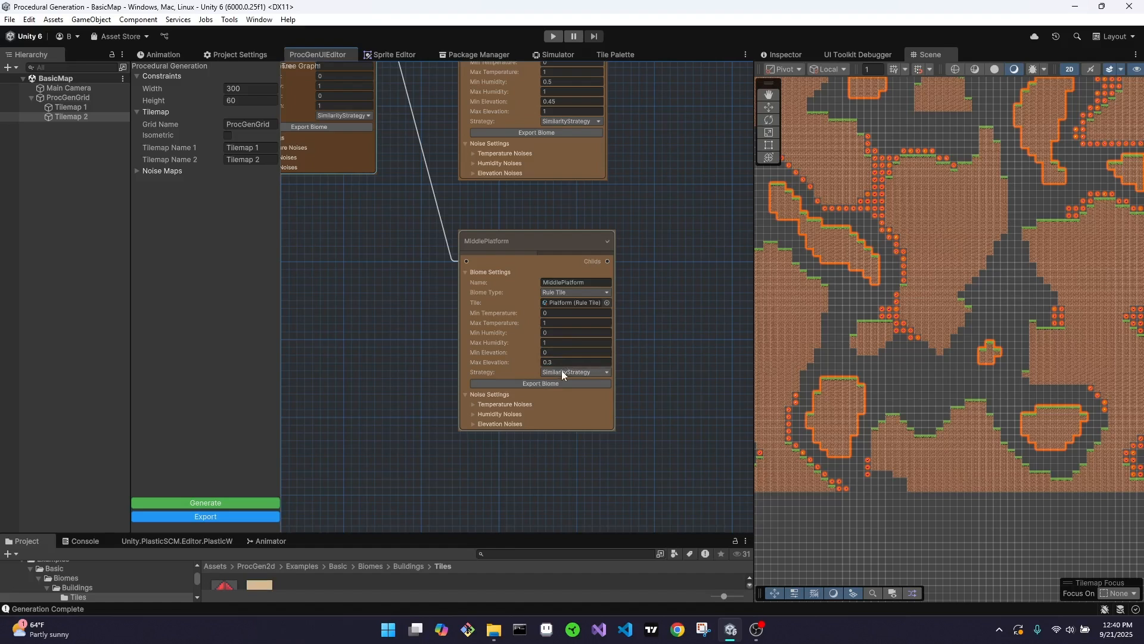
Review the biome node tree from Root to MiddlePlatform, including each node's elevation range and strategy, against the generated map
middle_click_drag(652, 174, 692, 416)
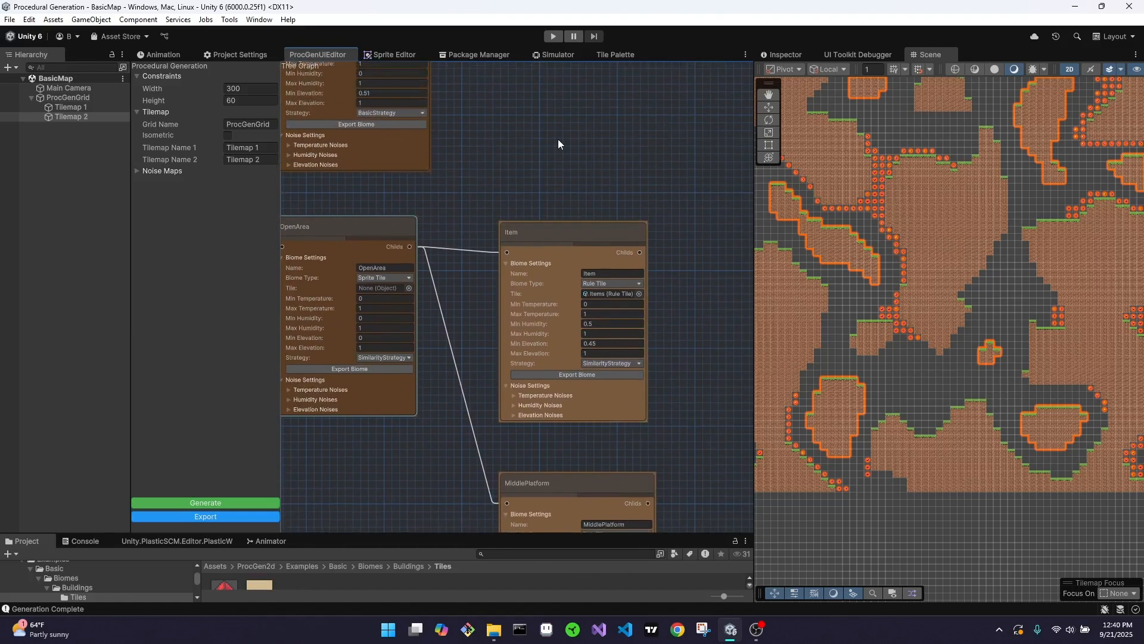
middle_click_drag(558, 138, 494, 113)
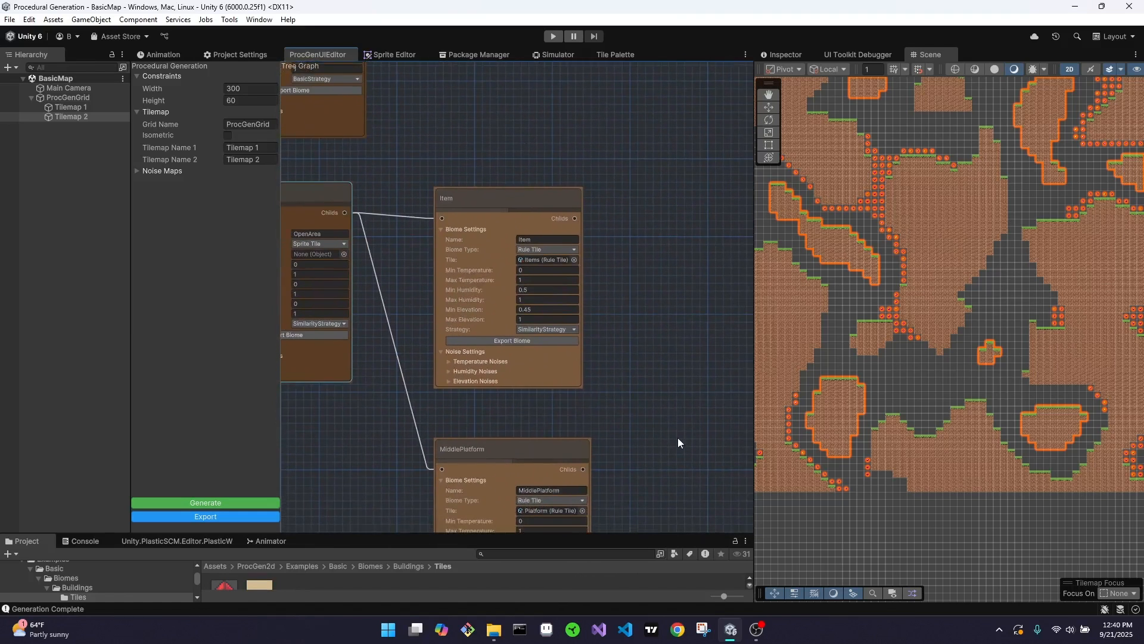
middle_click_drag(679, 442, 648, 267)
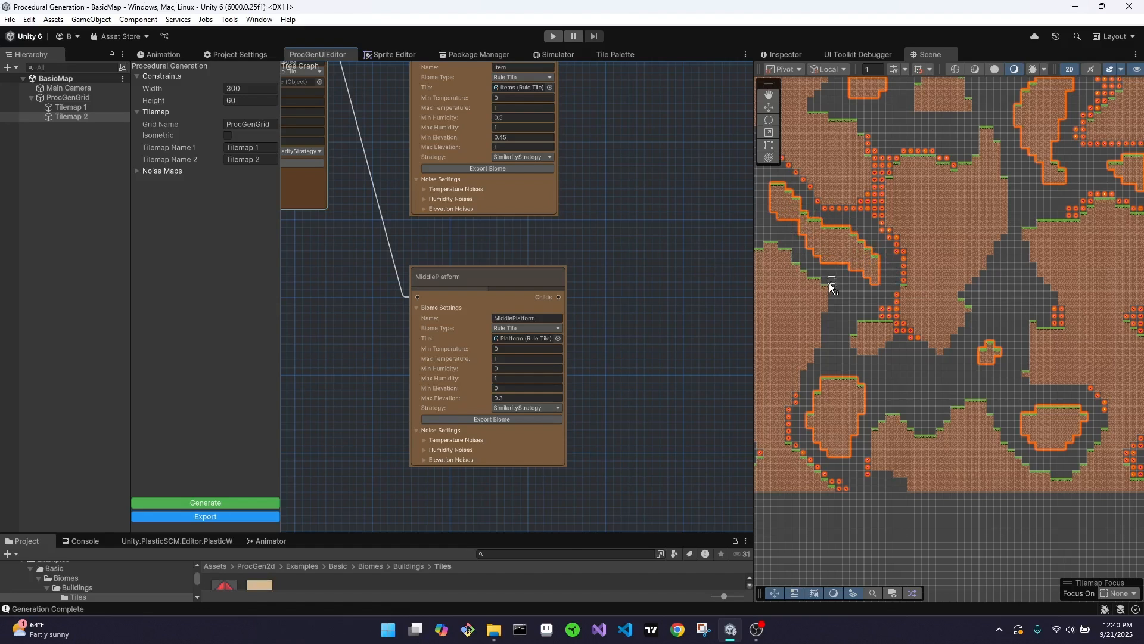
scroll(605, 336, "down", 1)
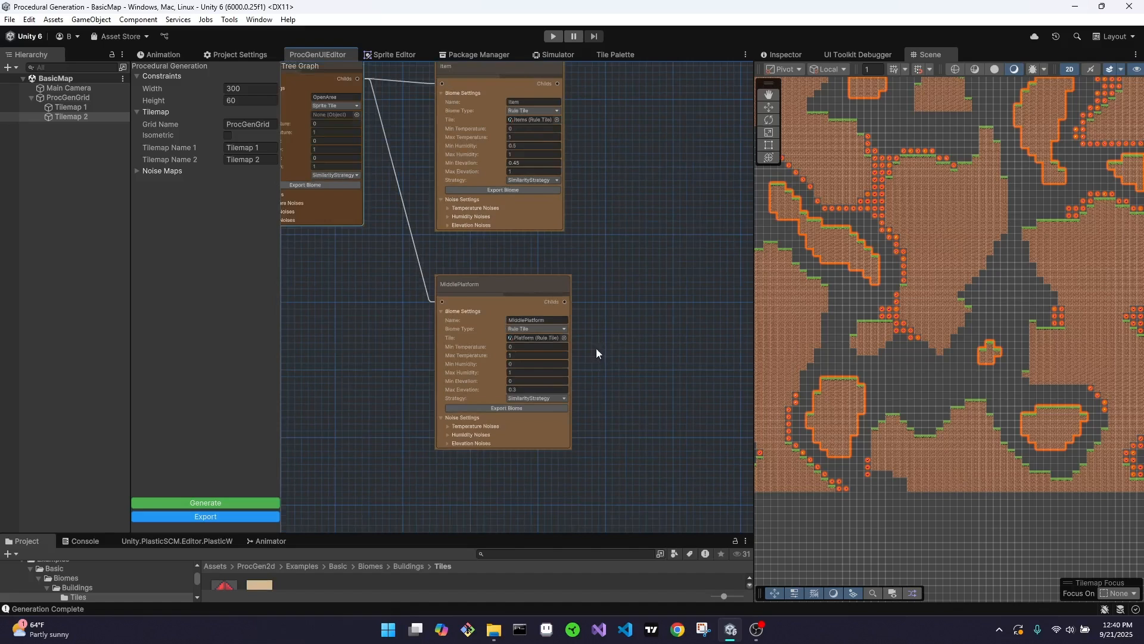
middle_click_drag(381, 276, 453, 286)
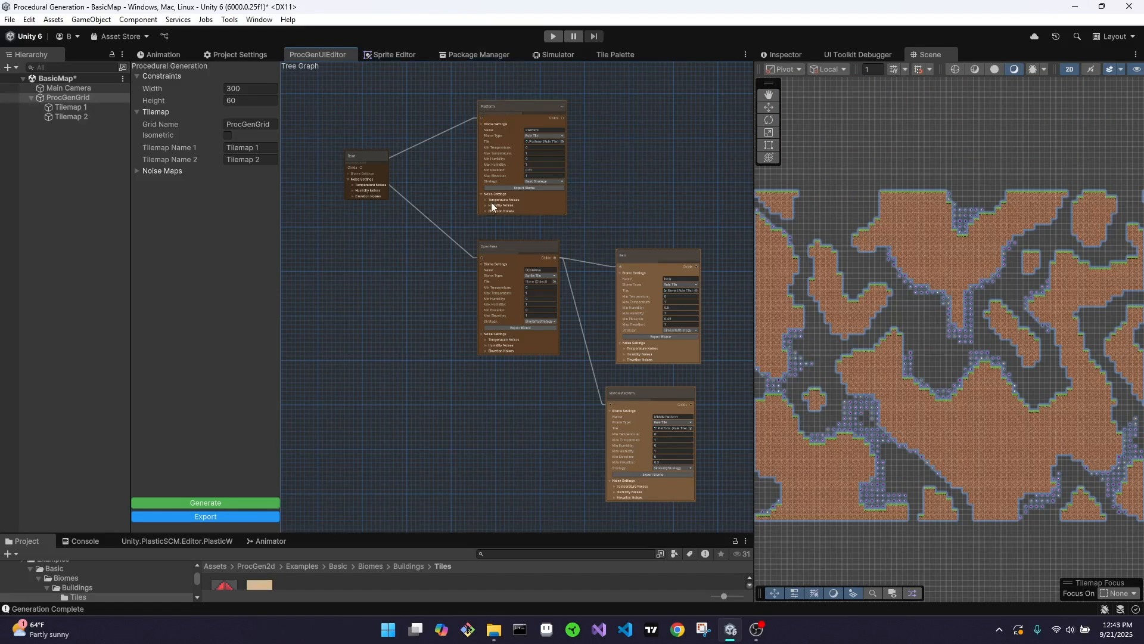
middle_click_drag(708, 377, 581, 304)
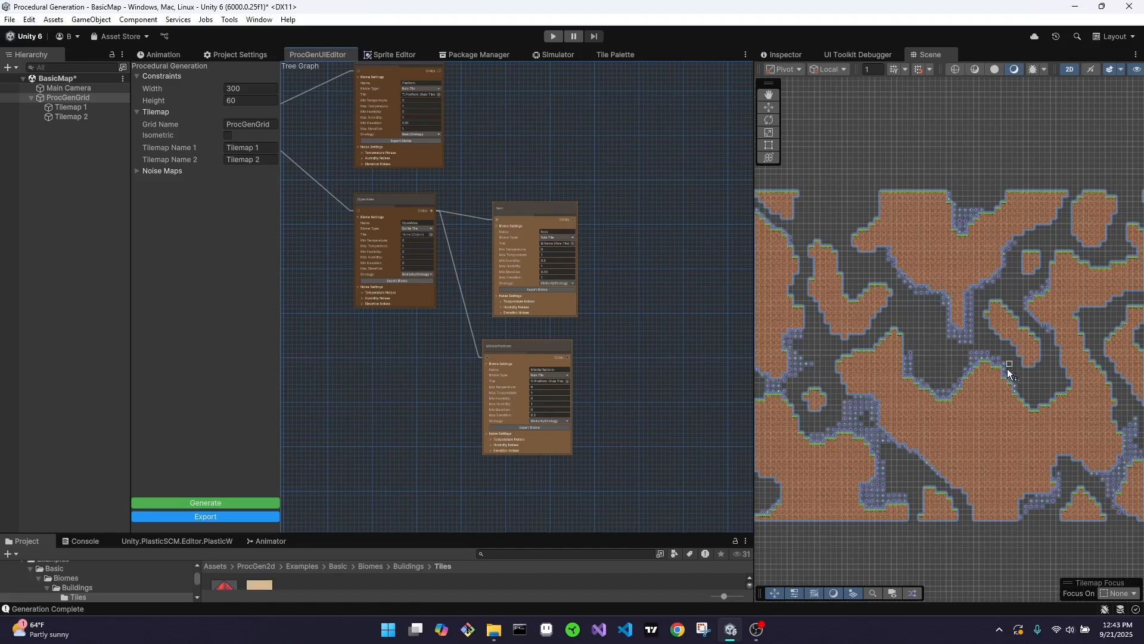
middle_click_drag(559, 158, 593, 320)
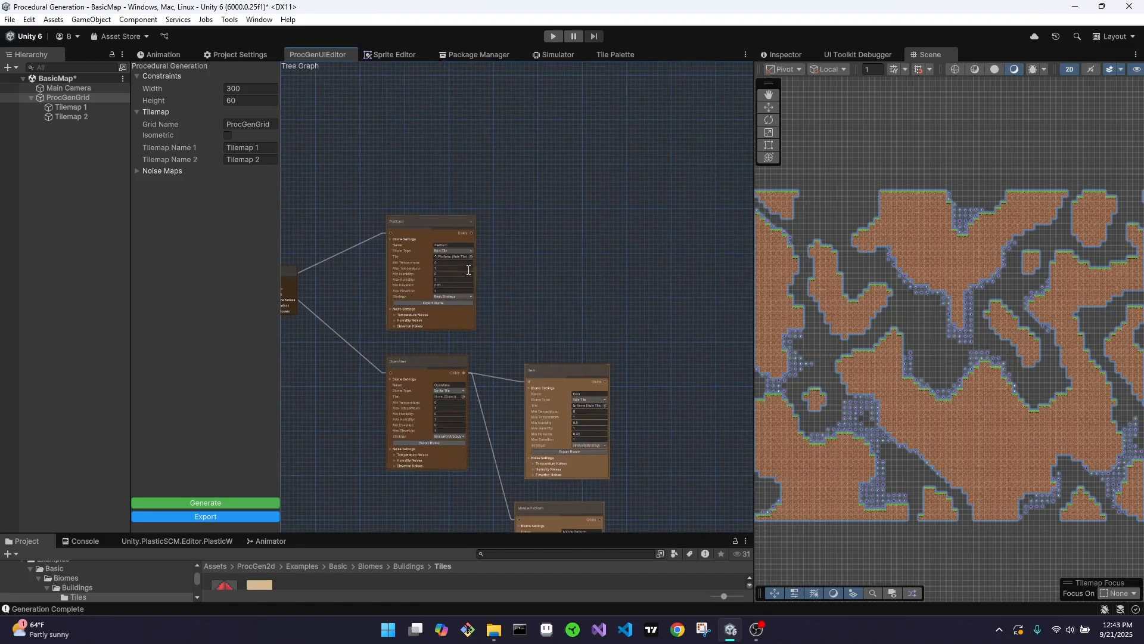
scroll(435, 242, "up", 4)
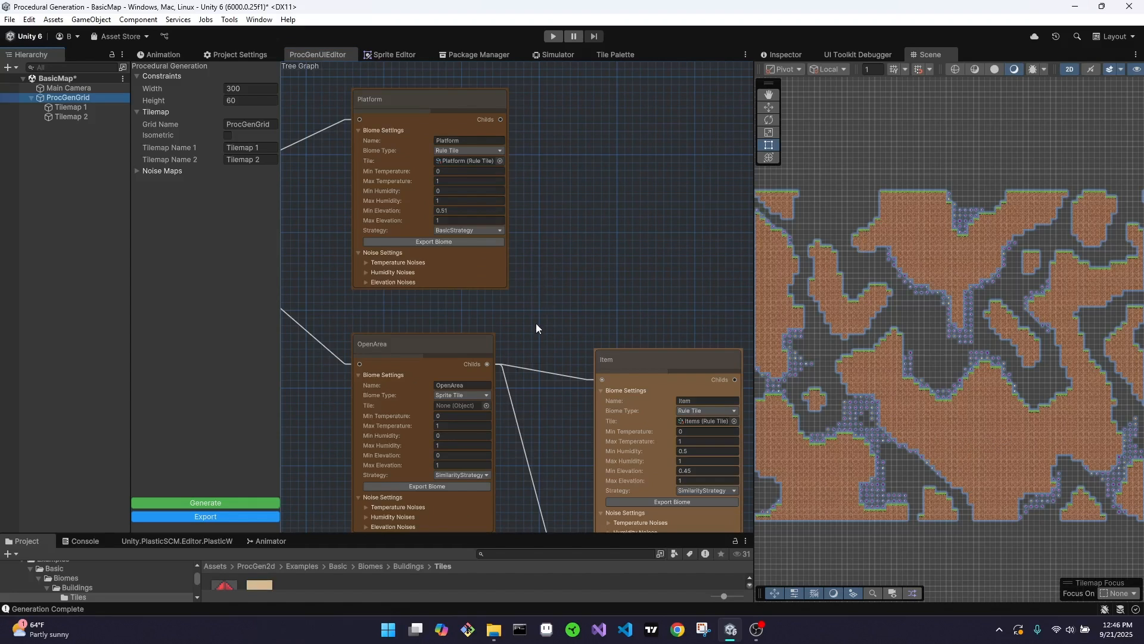
Make Tilemap 1 the active tilemap for editing and activate the tile Erase tool
left_click(83, 106)
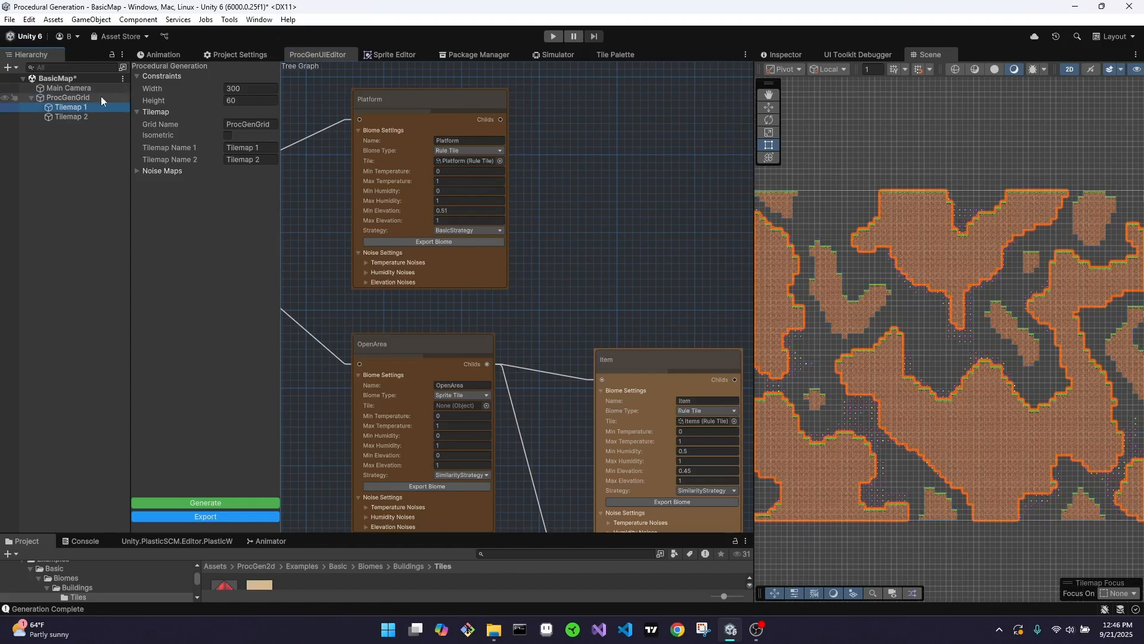
left_click(613, 57)
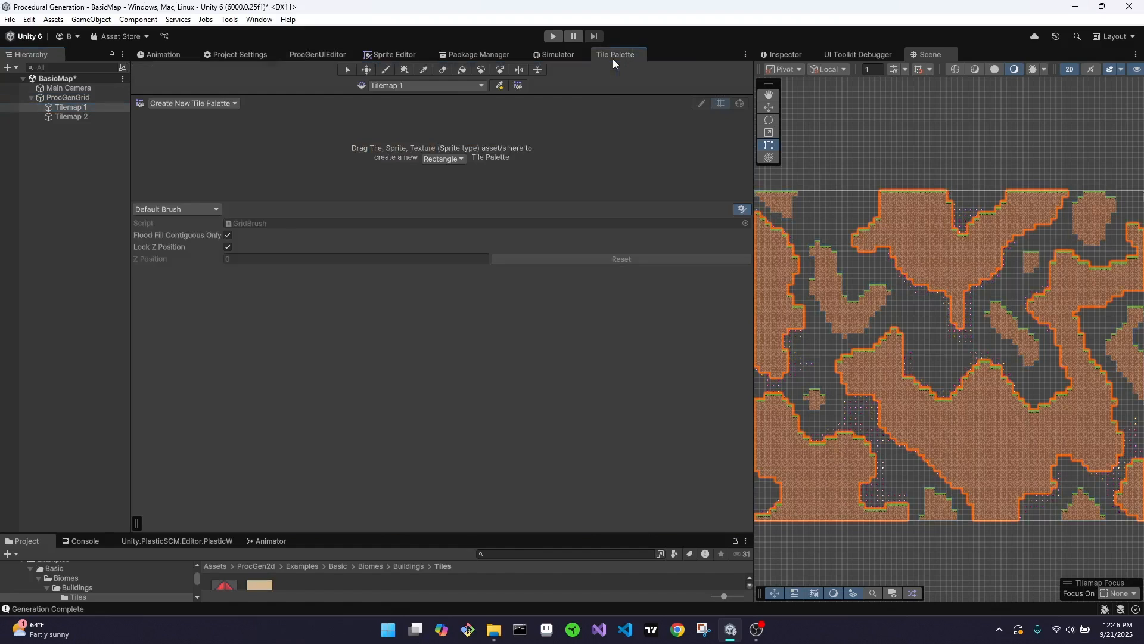
left_click(441, 71)
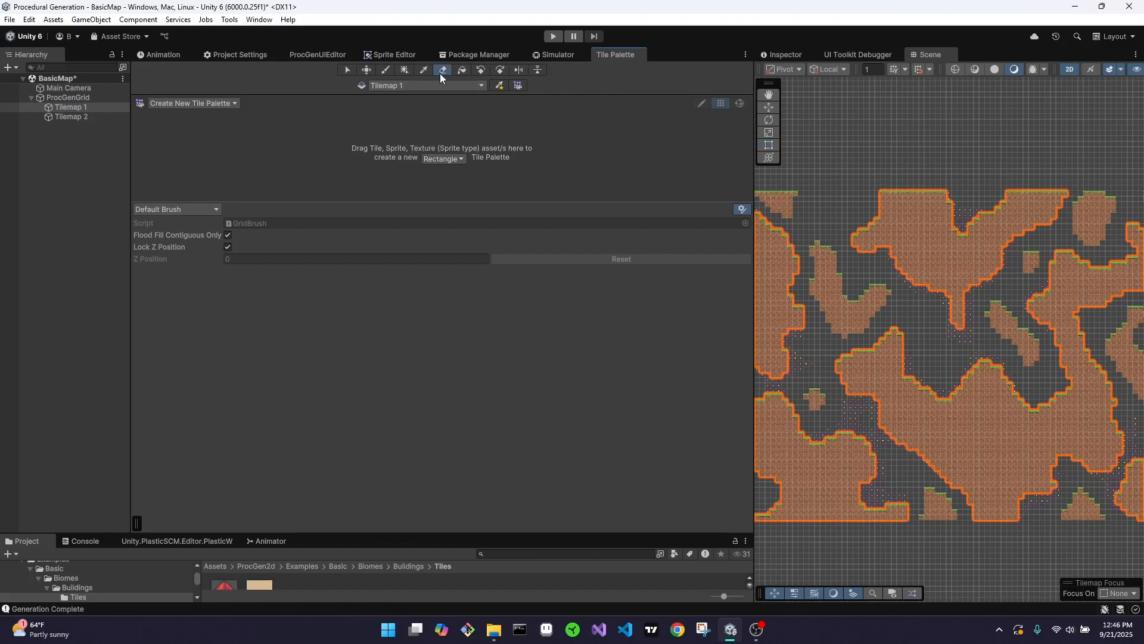